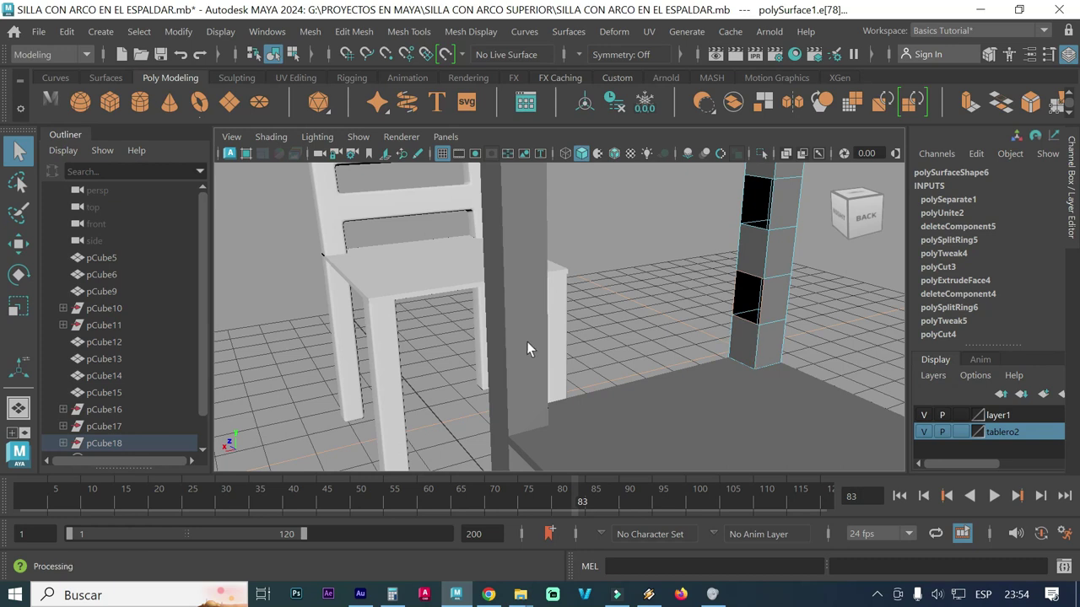
Return to Object Mode with the Select Tool and select the striped back post.
{"action": "left_click", "coordinate": [15, 154]}
{"action": "right_click_drag", "start_coordinate": [585, 284], "coordinate": [620, 93]}
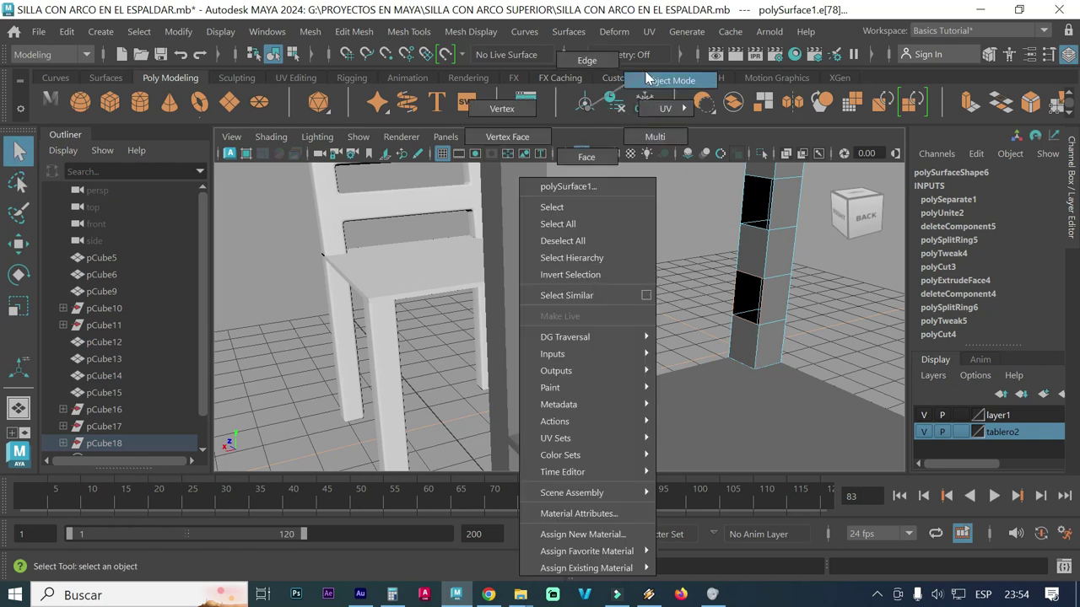
{"action": "left_click", "coordinate": [632, 254]}
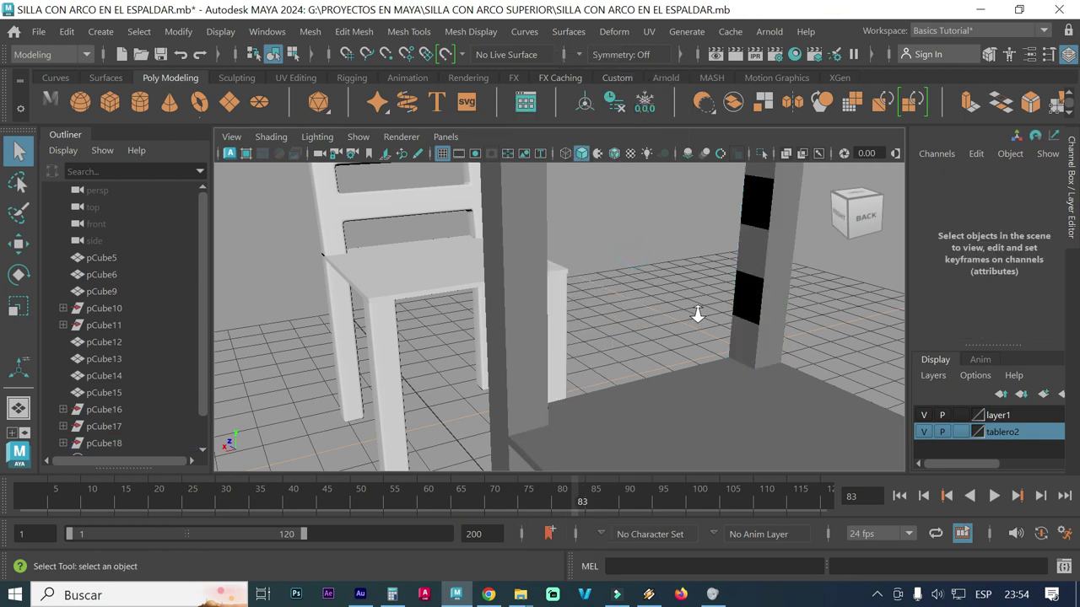
{"action": "scroll", "coordinate": [700, 309], "scroll_direction": "down", "scroll_amount": 2}
{"action": "scroll", "coordinate": [697, 333], "scroll_direction": "down", "scroll_amount": 2}
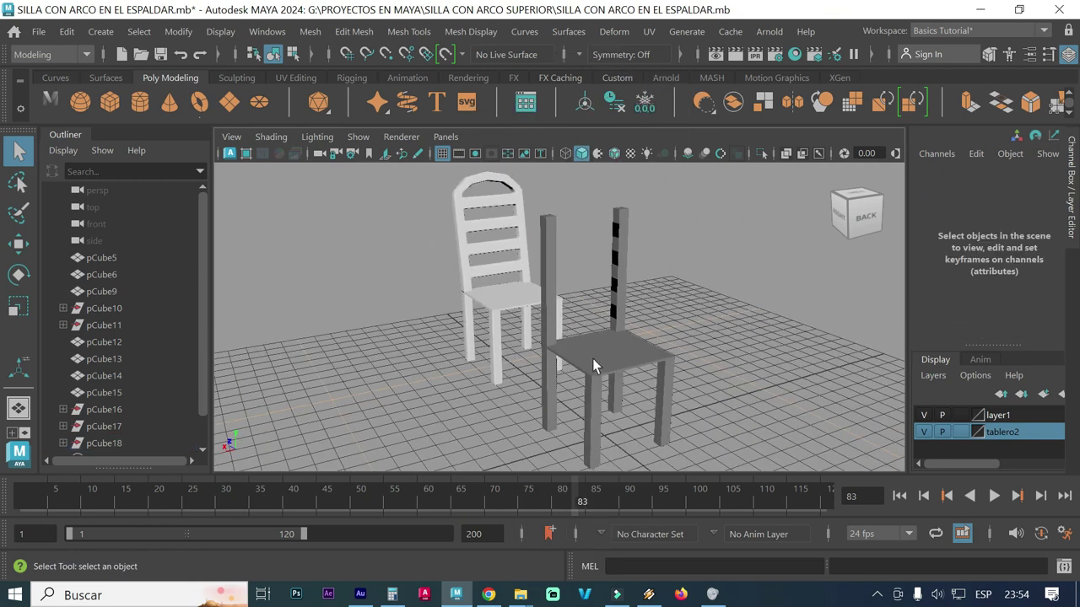
{"action": "left_click", "coordinate": [622, 247]}
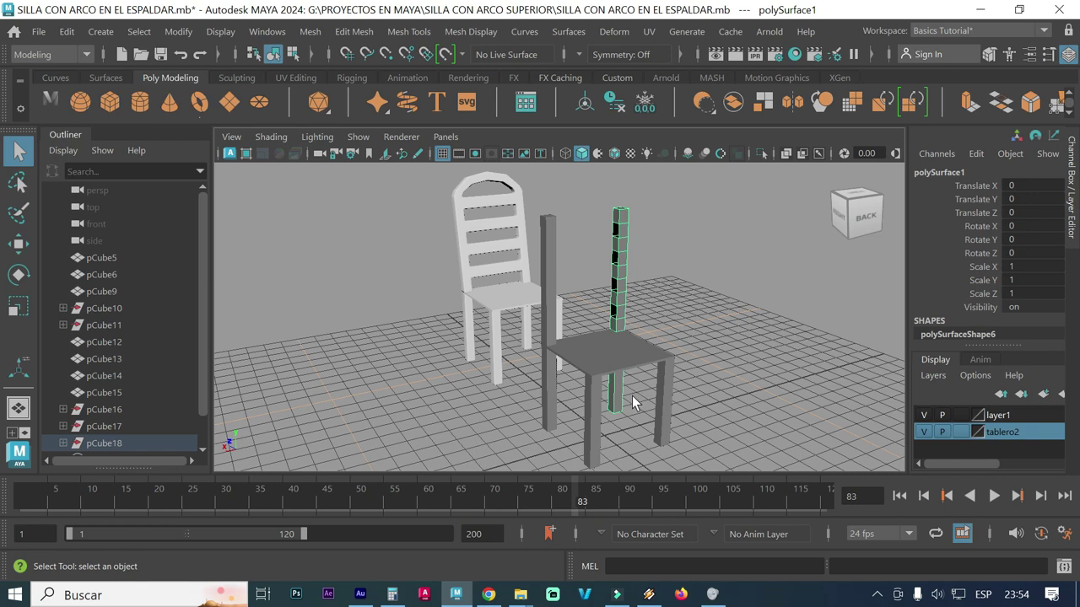
Select the plain back post, then add the striped back post so both are selected.
{"action": "mouse_move", "coordinate": [584, 375]}
{"action": "left_mouse_down", "text": "alt"}
{"action": "mouse_move", "coordinate": [598, 373]}
{"action": "mouse_move", "coordinate": [560, 379]}
{"action": "mouse_move", "coordinate": [526, 330]}
{"action": "mouse_move", "coordinate": [556, 339]}
{"action": "mouse_move", "coordinate": [521, 336]}
{"action": "mouse_move", "coordinate": [635, 323]}
{"action": "mouse_move", "coordinate": [478, 352]}
{"action": "left_mouse_up", "text": "alt"}
{"action": "scroll", "coordinate": [549, 329], "scroll_direction": "up", "scroll_amount": 3}
{"action": "left_click", "coordinate": [635, 323]}
{"action": "middle_click_drag", "start_coordinate": [466, 307], "coordinate": [501, 354], "text": "alt"}
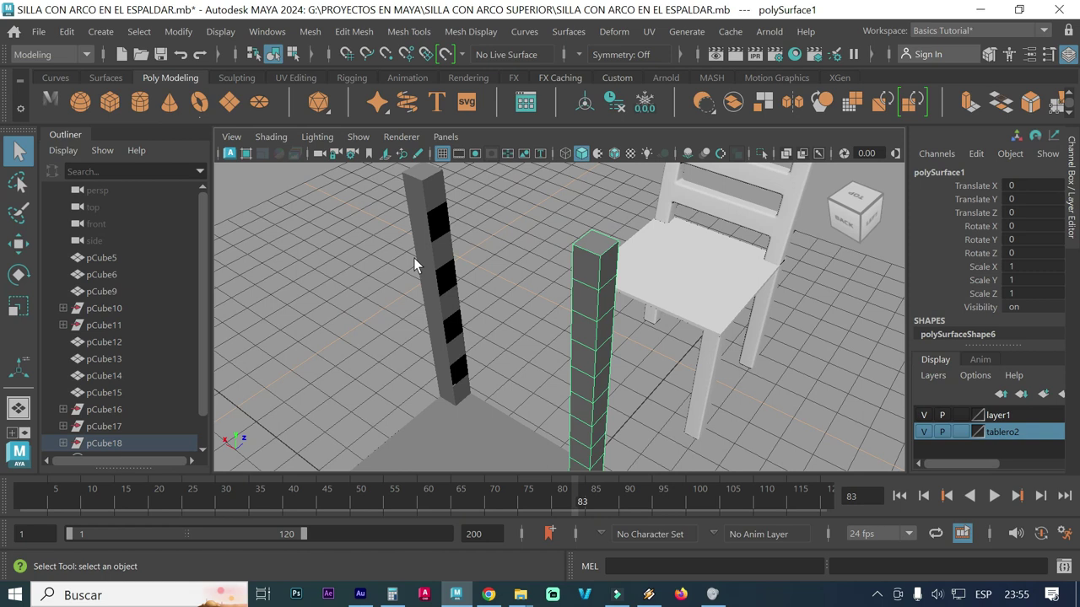
{"action": "left_click", "coordinate": [451, 332]}
{"action": "mouse_move", "coordinate": [465, 340]}
{"action": "left_mouse_down", "text": "alt"}
{"action": "mouse_move", "coordinate": [596, 338]}
{"action": "mouse_move", "coordinate": [597, 328]}
{"action": "left_mouse_up", "text": "alt"}
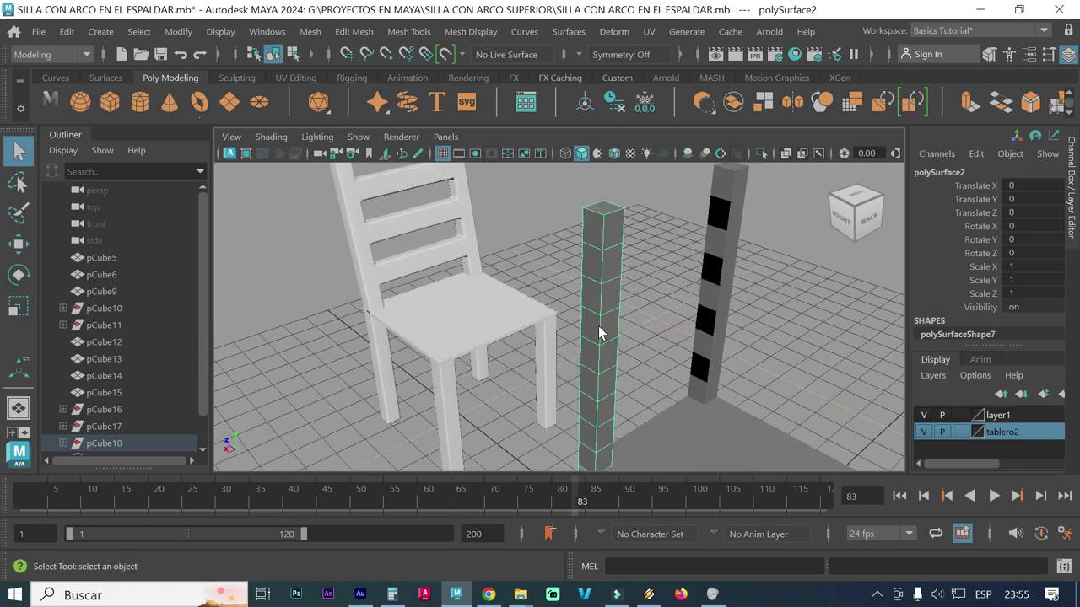
{"action": "left_click_drag", "start_coordinate": [688, 197], "coordinate": [547, 270], "text": "alt"}
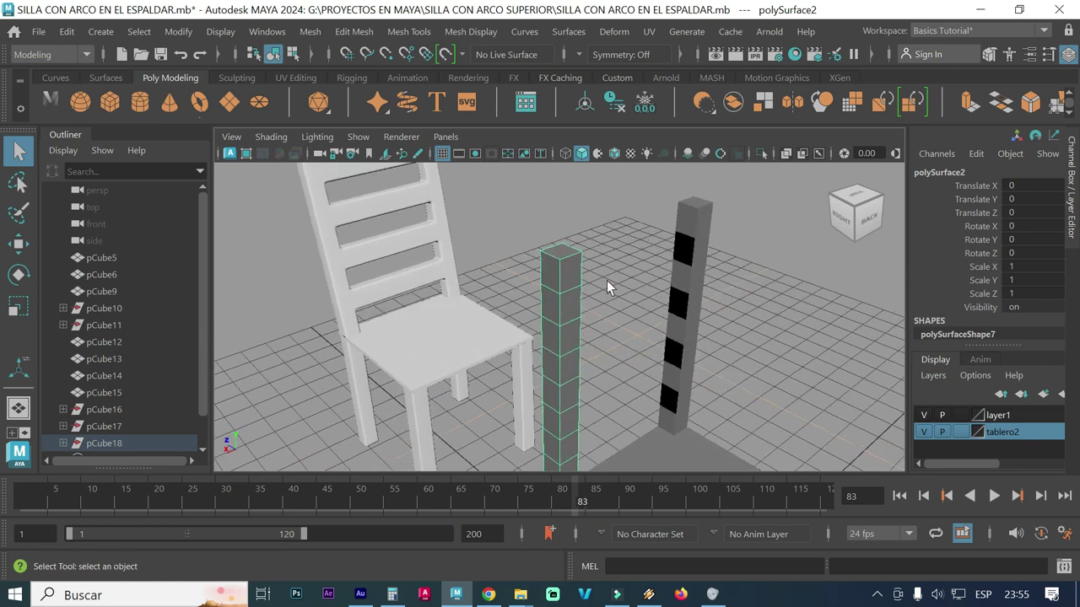
{"action": "left_click", "coordinate": [691, 253]}
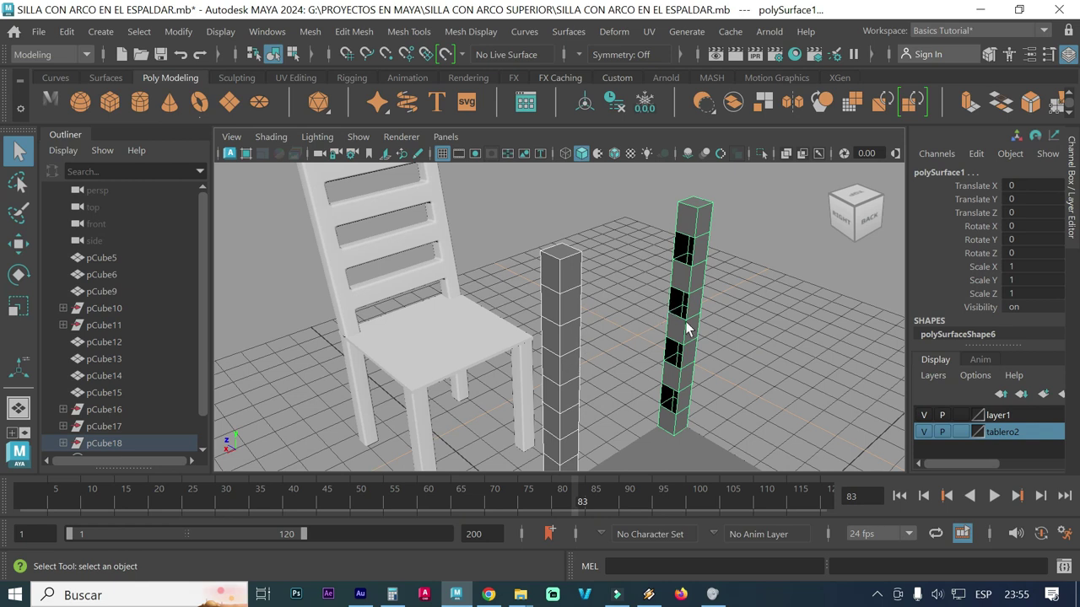
{"action": "left_click_drag", "start_coordinate": [625, 369], "coordinate": [521, 362], "text": "alt"}
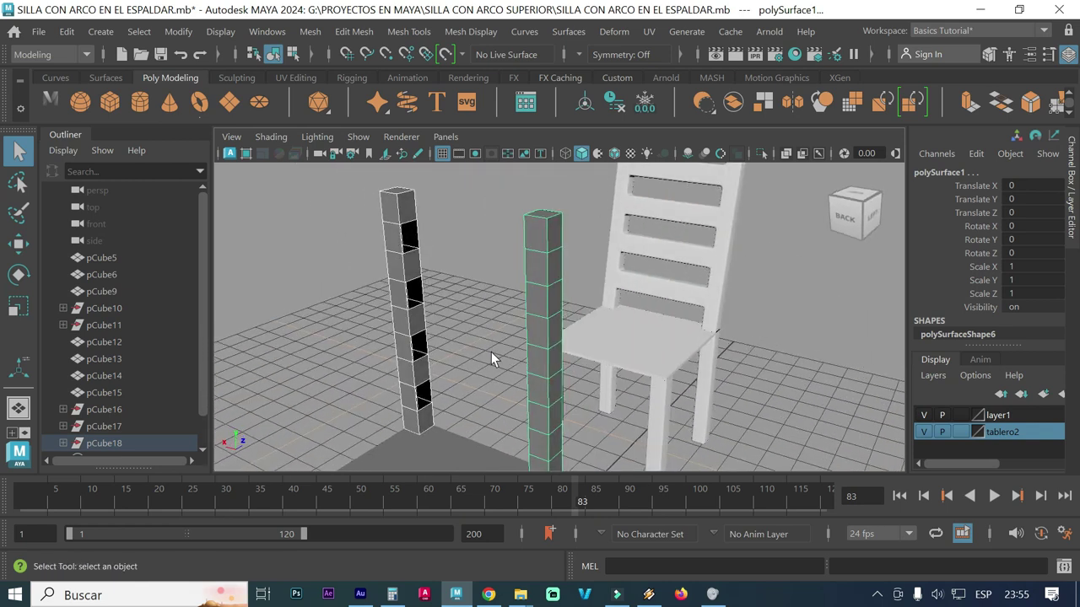
{"action": "left_click_drag", "start_coordinate": [455, 329], "coordinate": [450, 329], "text": "alt"}
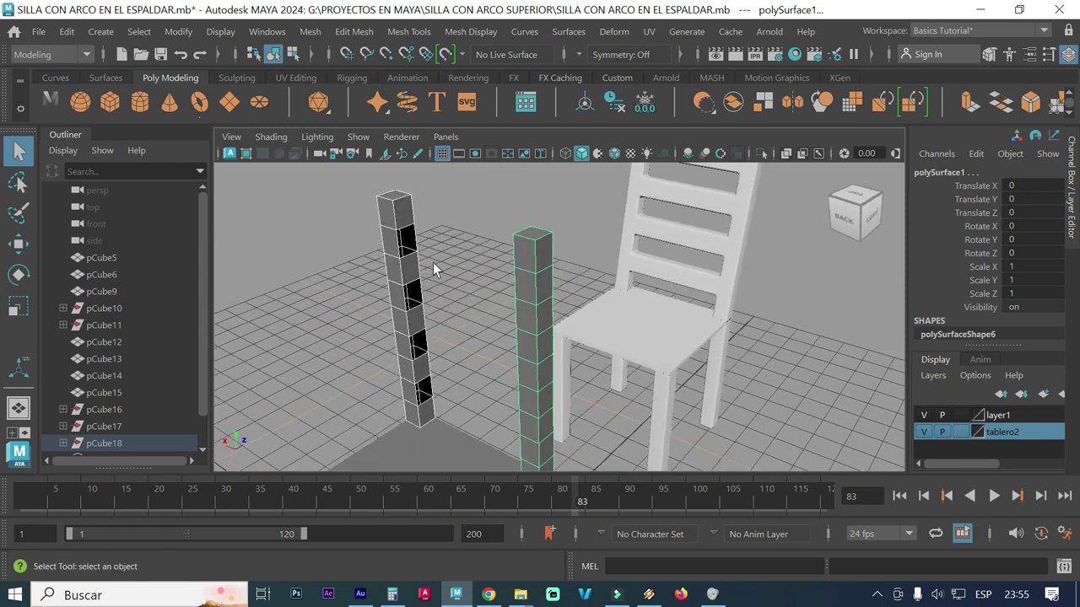
Combine the two back posts into a single mesh with Mesh > Combine.
{"action": "left_click", "coordinate": [312, 32]}
{"action": "left_click", "coordinate": [335, 98]}
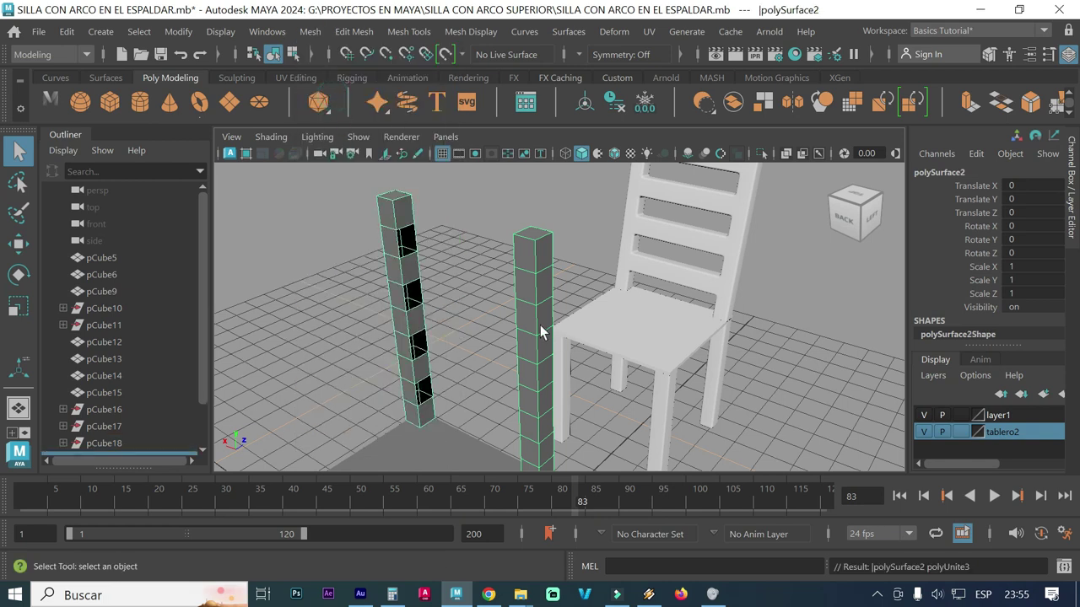
{"action": "left_click", "coordinate": [424, 284]}
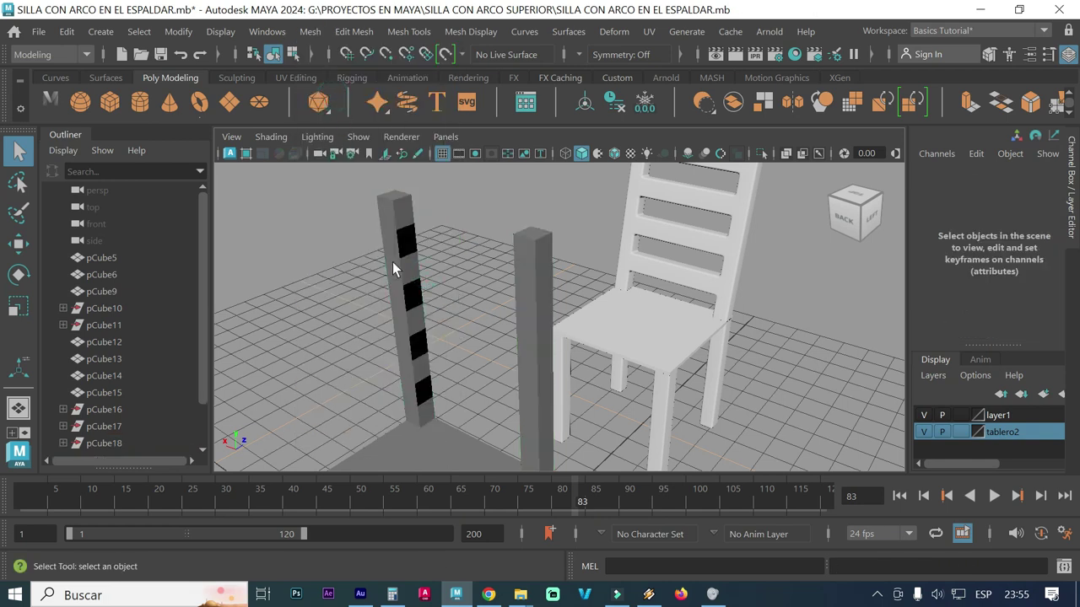
{"action": "left_click", "coordinate": [392, 263]}
Switch the combined posts to Edge mode and orbit until the posts stand upright.
{"action": "left_click_drag", "start_coordinate": [466, 317], "coordinate": [422, 270], "text": "alt"}
{"action": "scroll", "coordinate": [413, 268], "scroll_direction": "up", "scroll_amount": 2}
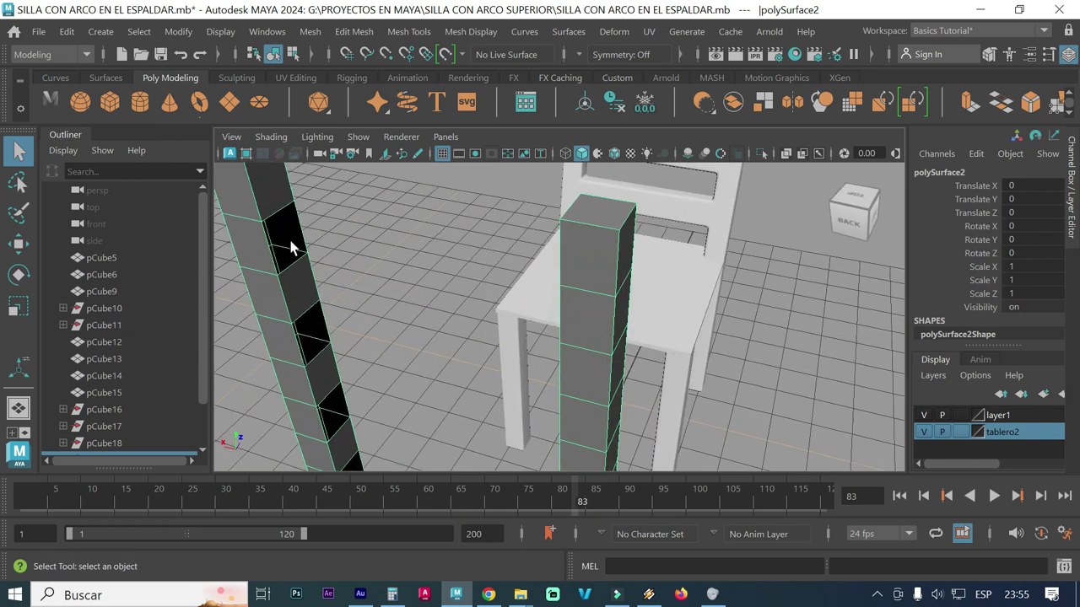
{"action": "right_click_drag", "start_coordinate": [290, 244], "coordinate": [308, 74]}
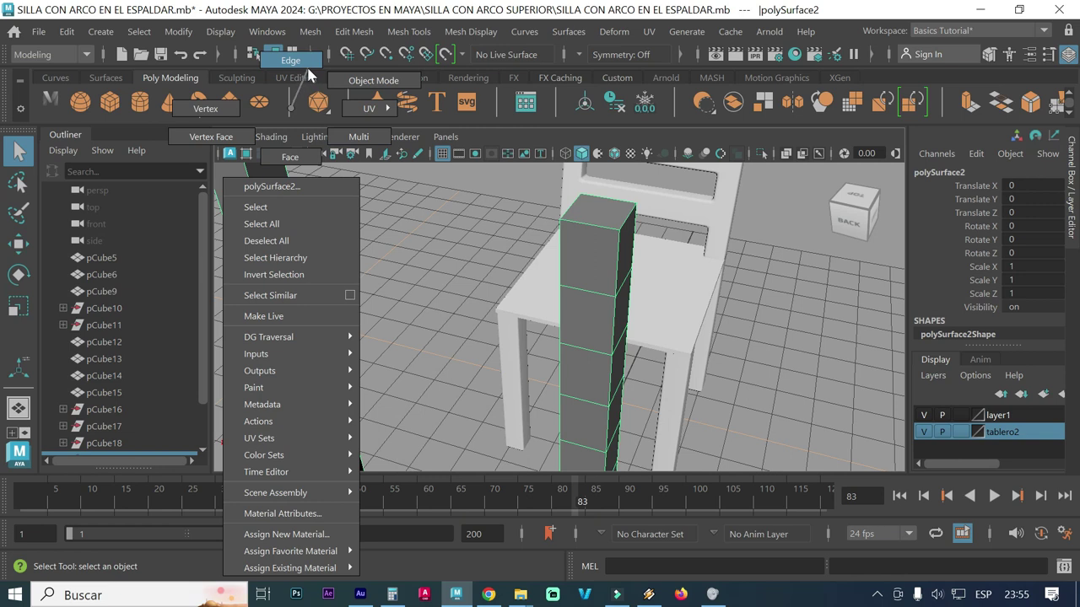
{"action": "left_click", "coordinate": [273, 210]}
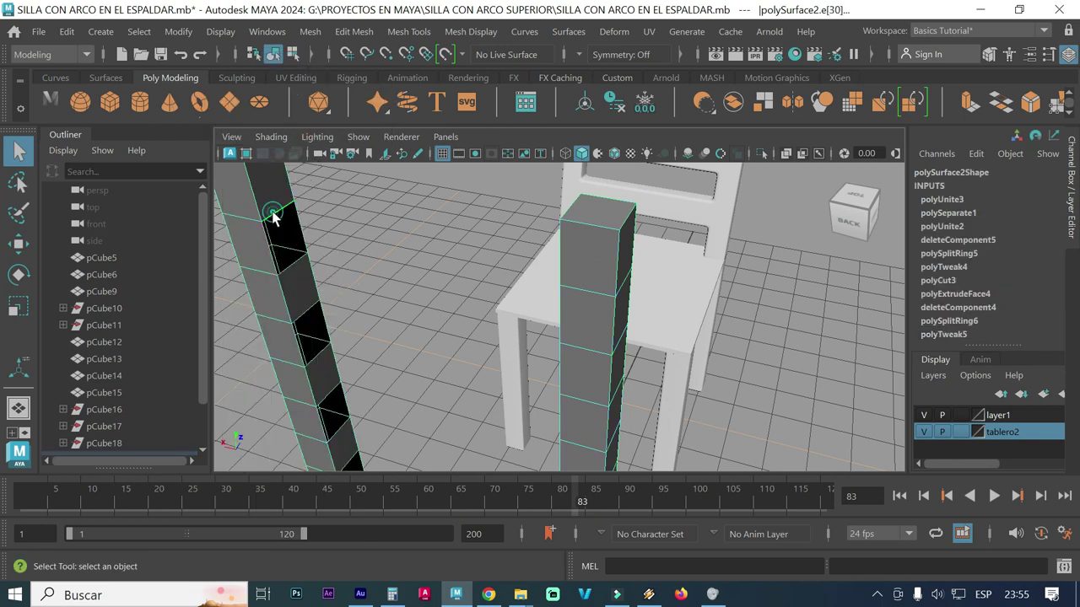
{"action": "left_click_drag", "start_coordinate": [294, 246], "coordinate": [352, 266], "text": "alt"}
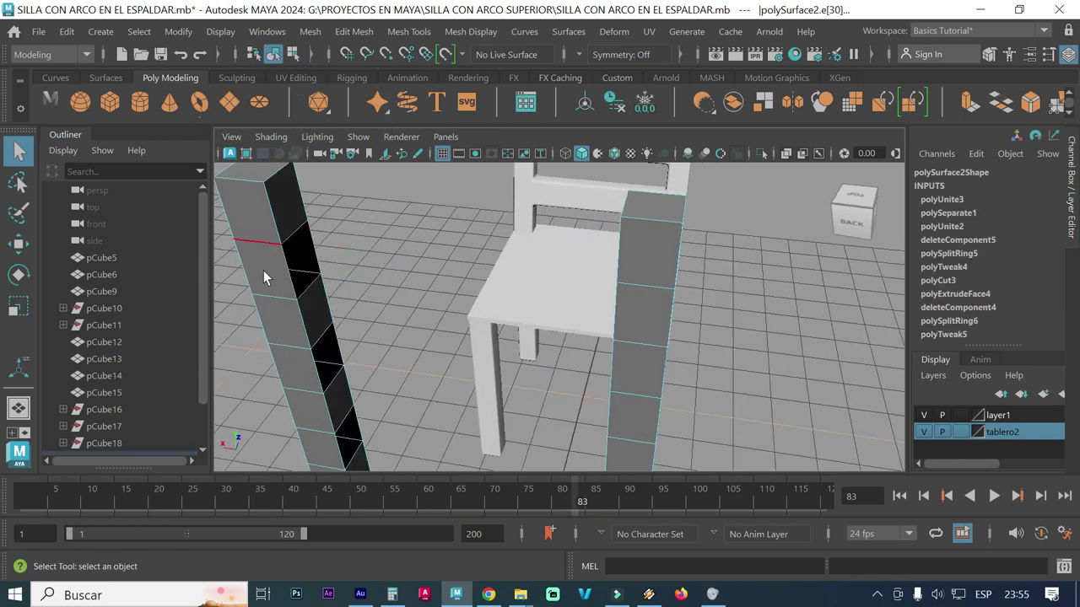
{"action": "left_click_drag", "start_coordinate": [352, 281], "coordinate": [413, 282], "text": "alt"}
{"action": "mouse_move", "coordinate": [584, 252]}
{"action": "left_mouse_down", "text": "alt"}
{"action": "mouse_move", "coordinate": [527, 265]}
{"action": "mouse_move", "coordinate": [561, 267]}
{"action": "left_mouse_up", "text": "alt"}
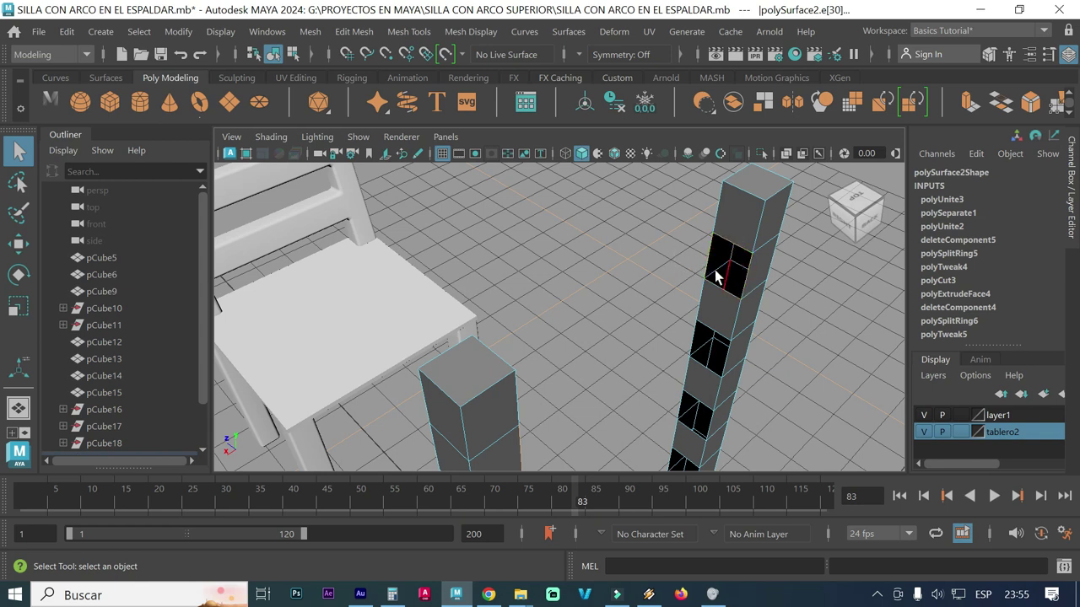
Bridge the facing post edges into a straight crossbar with 4 divisions.
{"action": "left_click", "coordinate": [354, 32]}
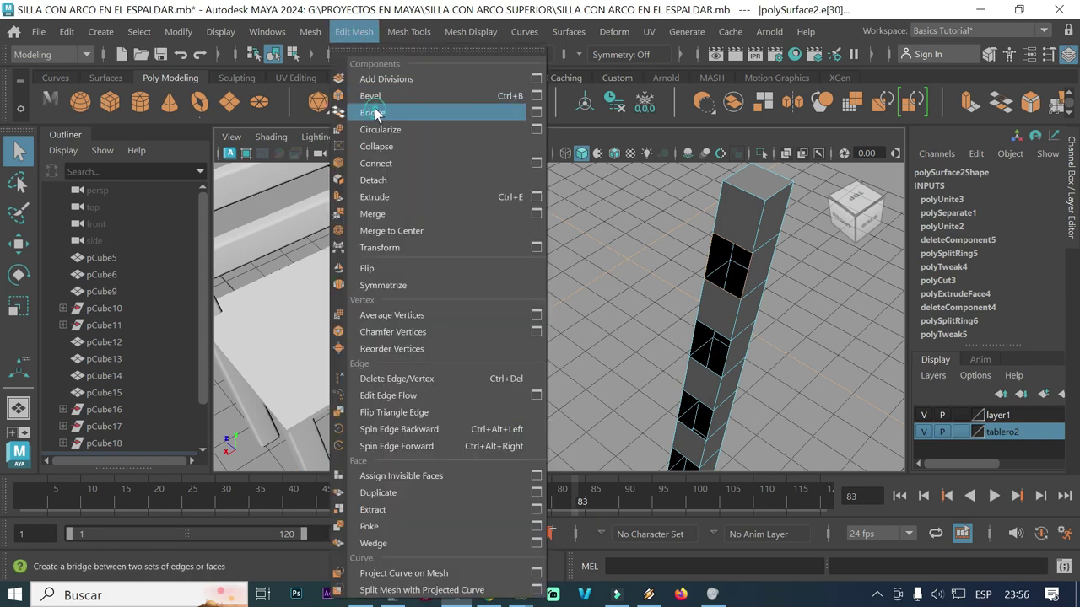
{"action": "left_click", "coordinate": [372, 113]}
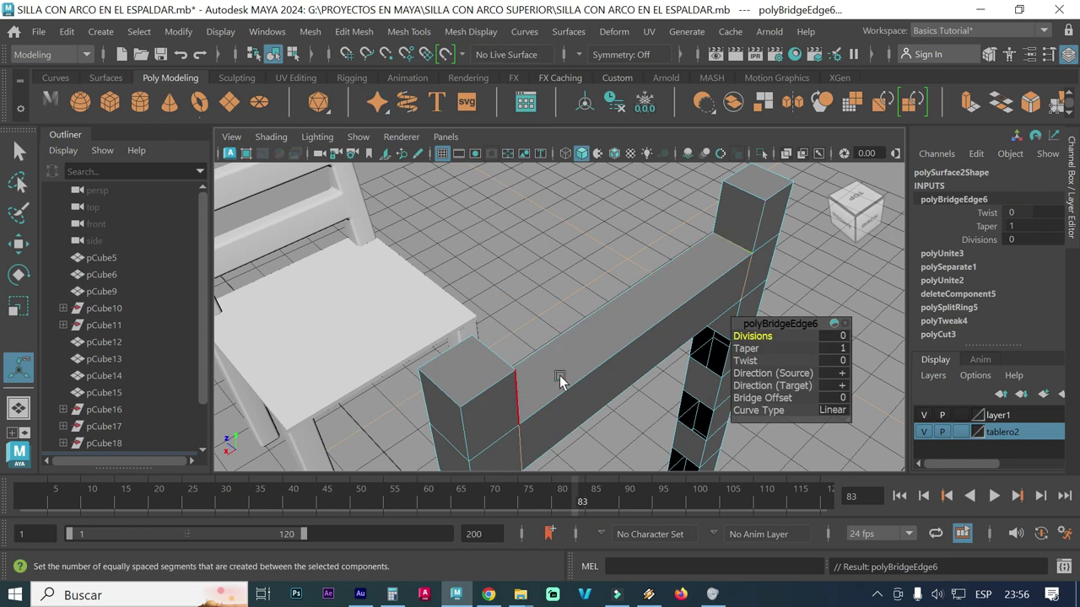
{"action": "left_click_drag", "start_coordinate": [561, 380], "coordinate": [574, 320], "text": "alt"}
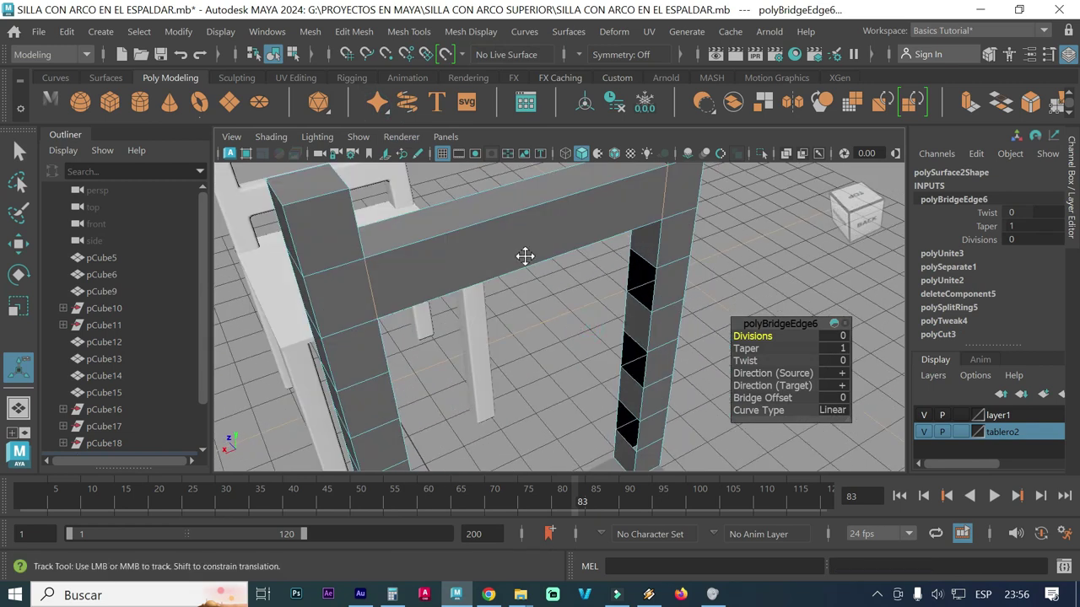
{"action": "middle_click_drag", "start_coordinate": [525, 255], "coordinate": [548, 308], "text": "alt"}
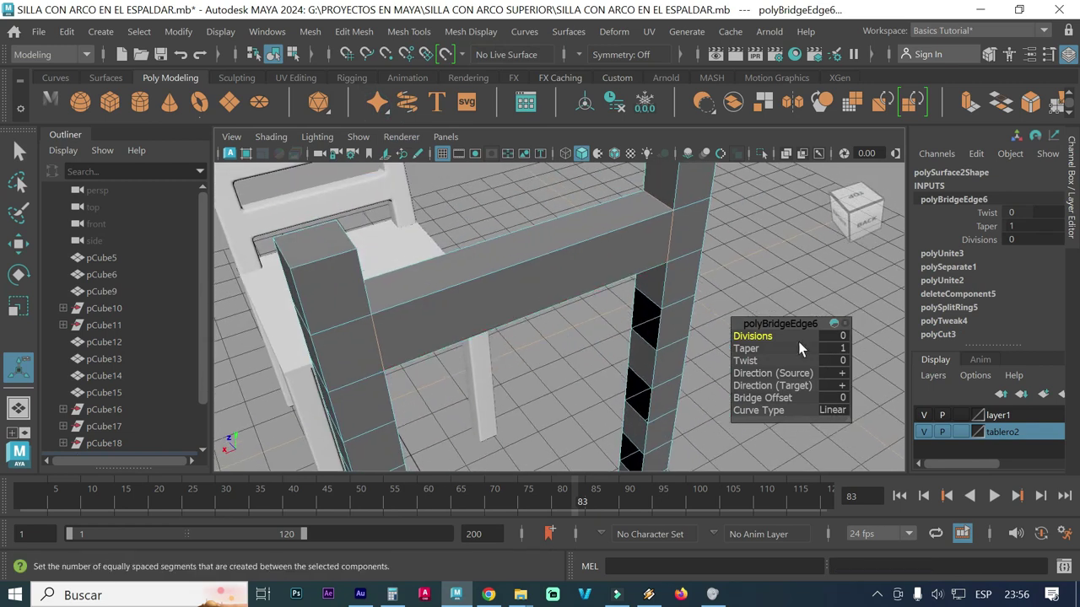
{"action": "left_click", "coordinate": [842, 336]}
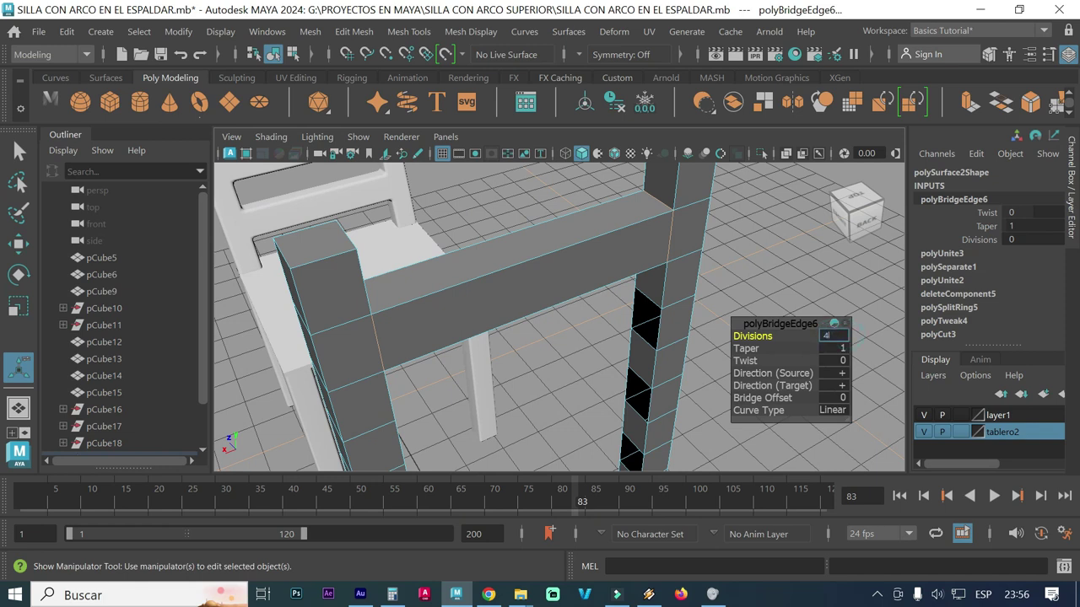
{"action": "type", "text": "4"}
{"action": "key", "text": "Return"}
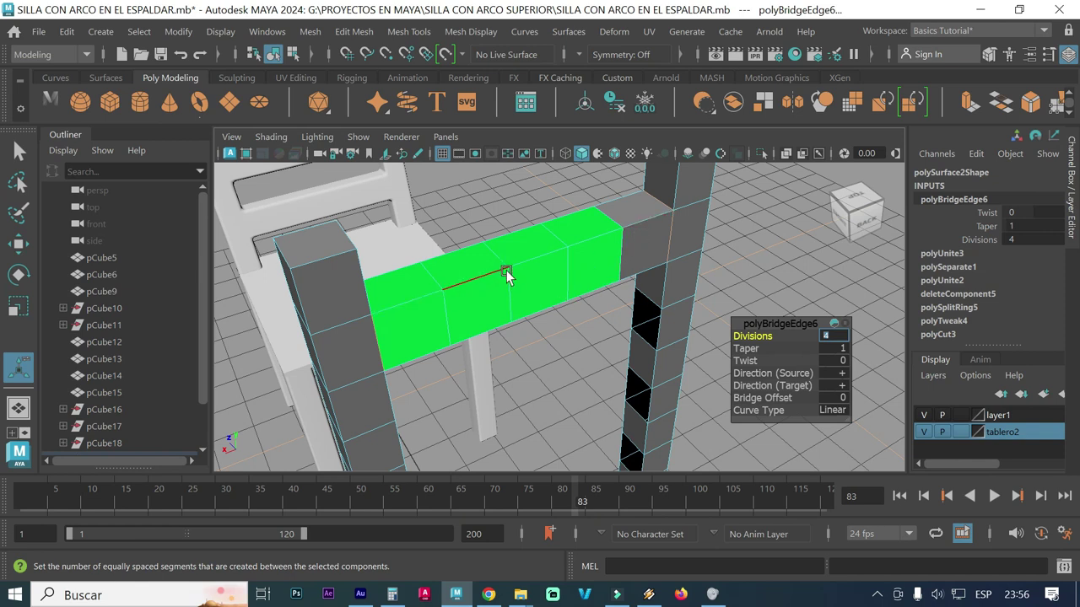
{"action": "mouse_move", "coordinate": [576, 269]}
{"action": "left_mouse_down", "text": "alt"}
{"action": "mouse_move", "coordinate": [607, 309]}
{"action": "mouse_move", "coordinate": [556, 299]}
{"action": "left_mouse_up", "text": "alt"}
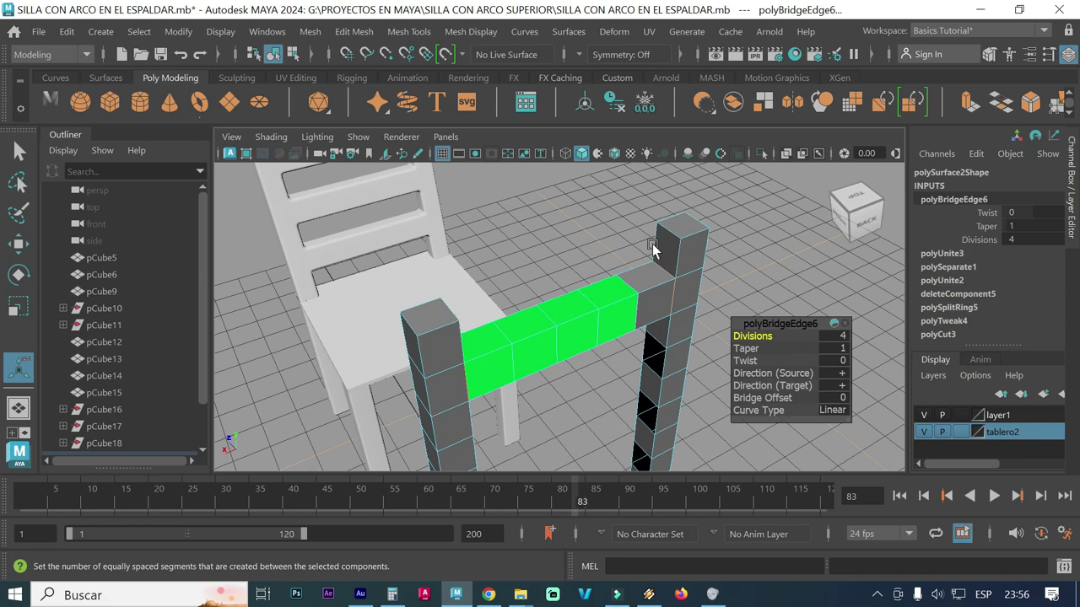
{"action": "right_click_drag", "start_coordinate": [592, 107], "coordinate": [590, 168]}
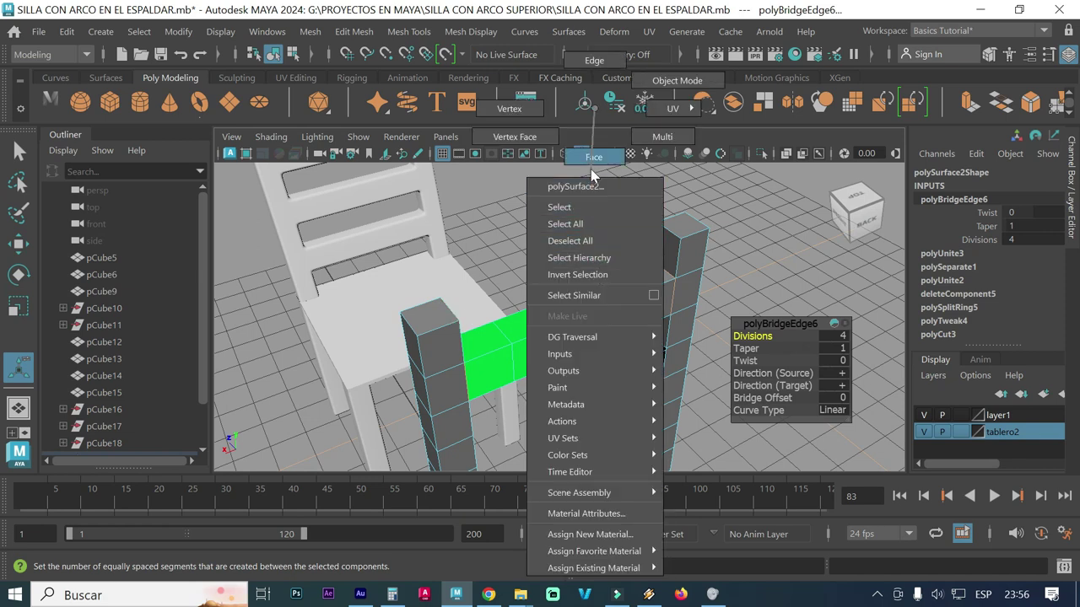
Delete the top faces of both posts and select their open border edges.
{"action": "left_click", "coordinate": [426, 315]}
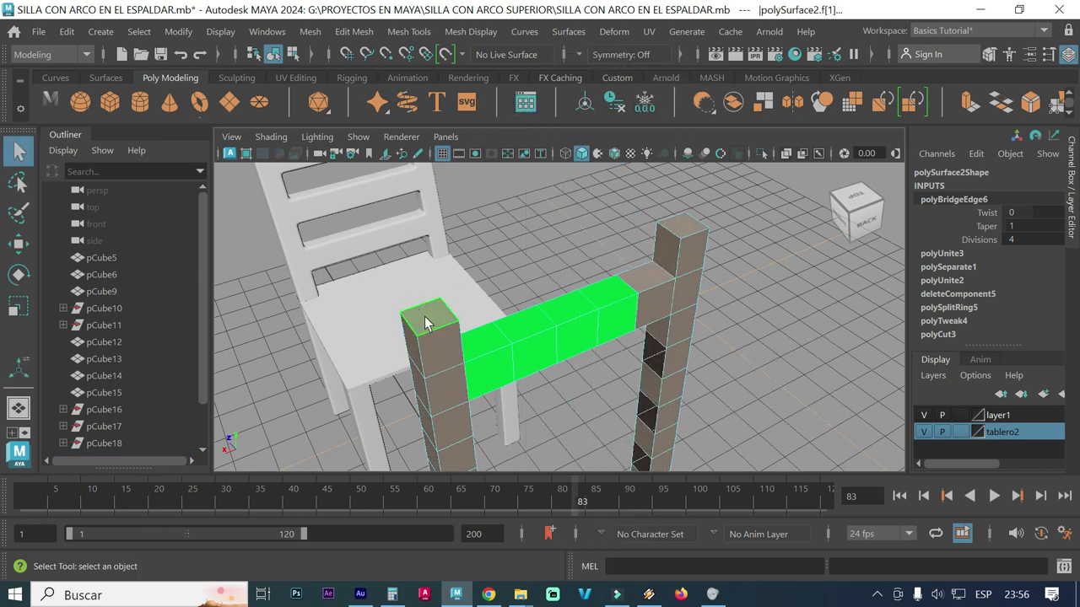
{"action": "left_click", "coordinate": [691, 229], "text": "shift"}
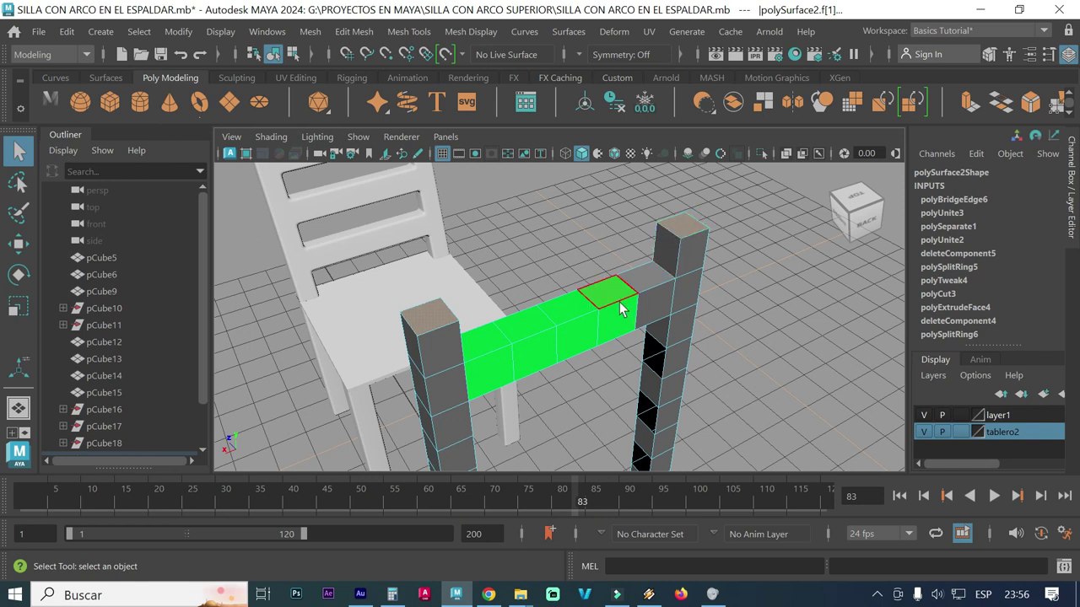
{"action": "key", "text": "Delete"}
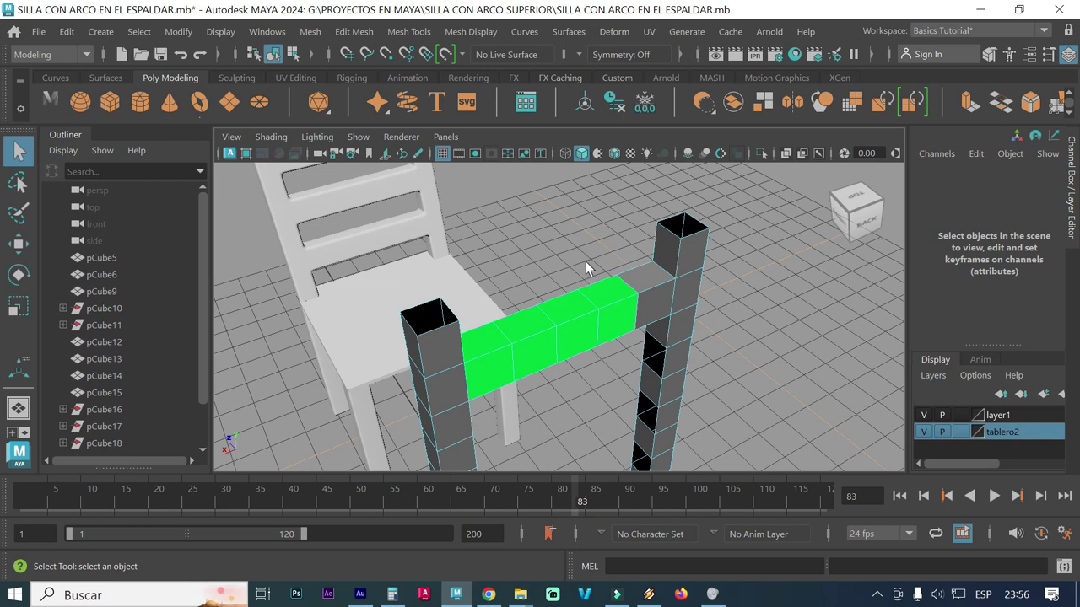
{"action": "mouse_move", "coordinate": [585, 260]}
{"action": "left_mouse_down", "text": "alt"}
{"action": "mouse_move", "coordinate": [594, 276]}
{"action": "mouse_move", "coordinate": [610, 241]}
{"action": "left_mouse_up", "text": "alt"}
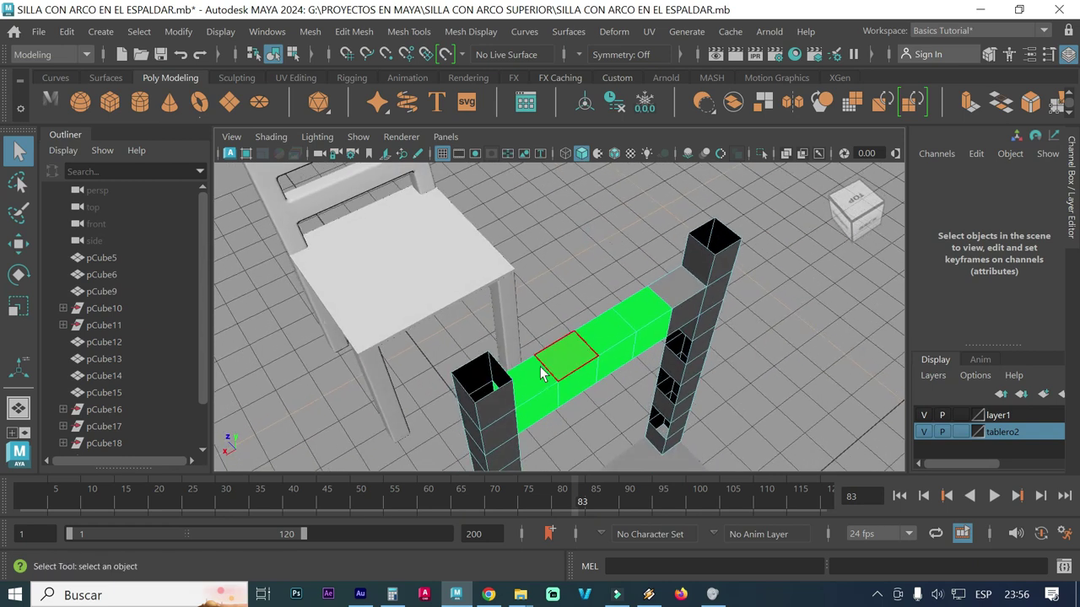
{"action": "right_click_drag", "start_coordinate": [498, 361], "coordinate": [506, 62]}
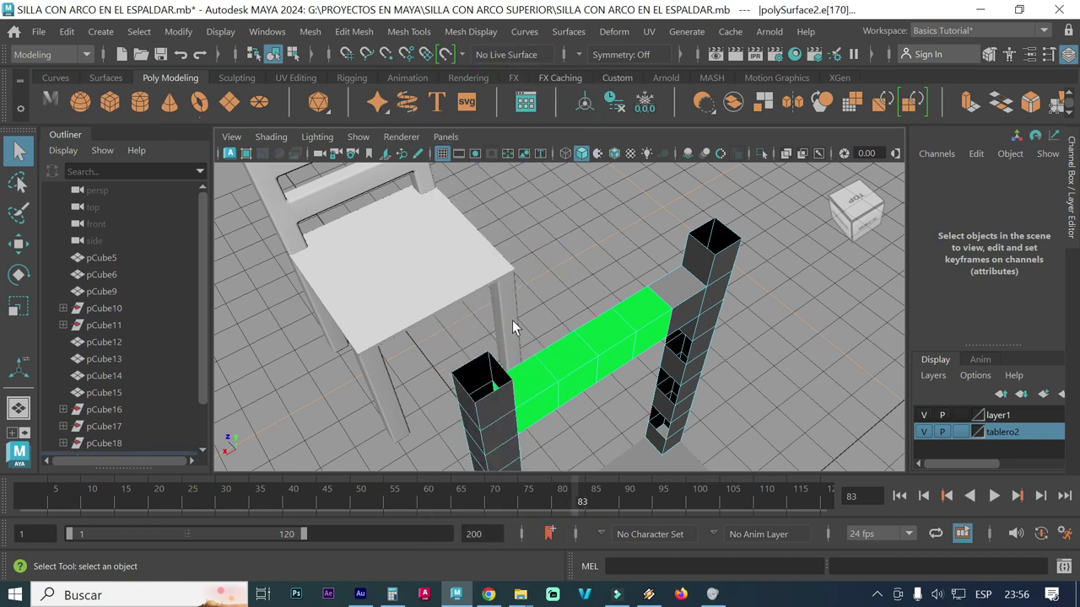
{"action": "left_click", "coordinate": [477, 367]}
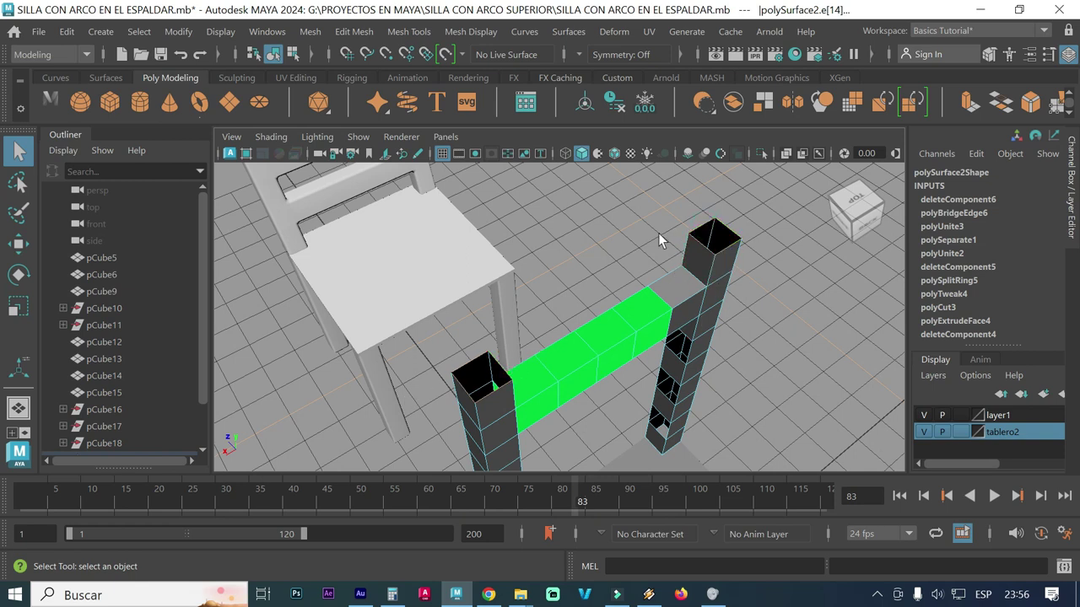
Bridge the open post tops into an arch with Curve Type Blend and edit its Divisions value.
{"action": "left_click", "coordinate": [357, 35]}
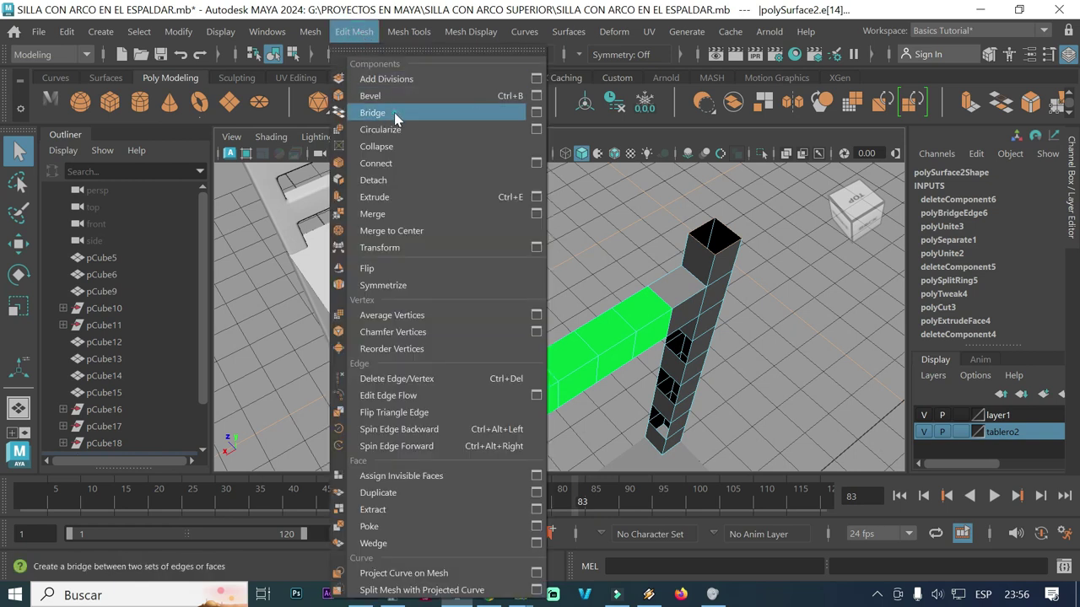
{"action": "left_click", "coordinate": [388, 113]}
{"action": "mouse_move", "coordinate": [647, 311]}
{"action": "left_mouse_down", "text": "alt"}
{"action": "mouse_move", "coordinate": [595, 276]}
{"action": "mouse_move", "coordinate": [617, 306]}
{"action": "left_mouse_up", "text": "alt"}
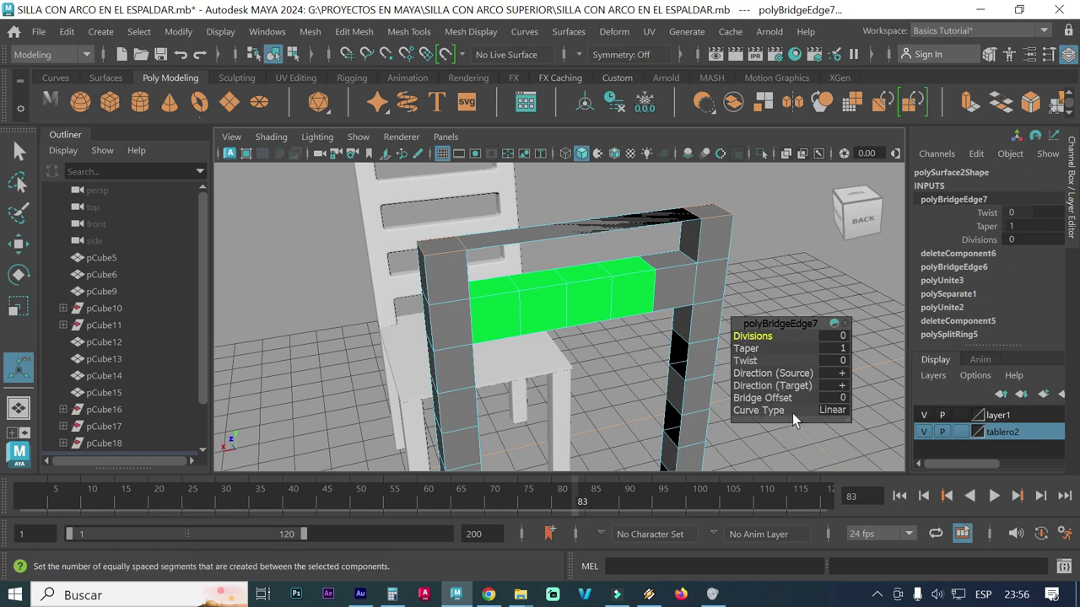
{"action": "left_click", "coordinate": [828, 410]}
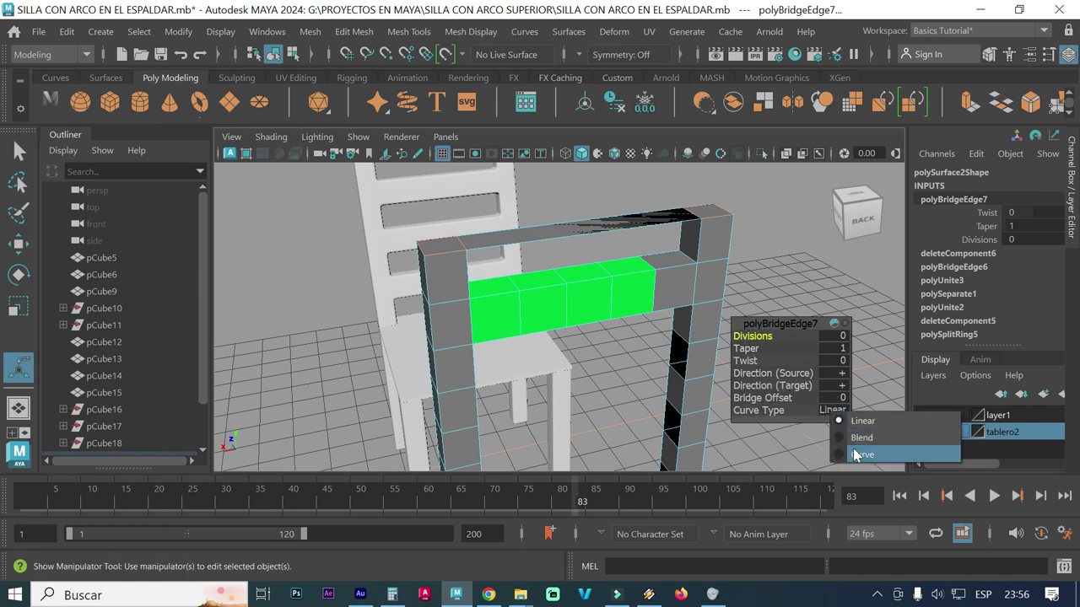
{"action": "left_click", "coordinate": [847, 438]}
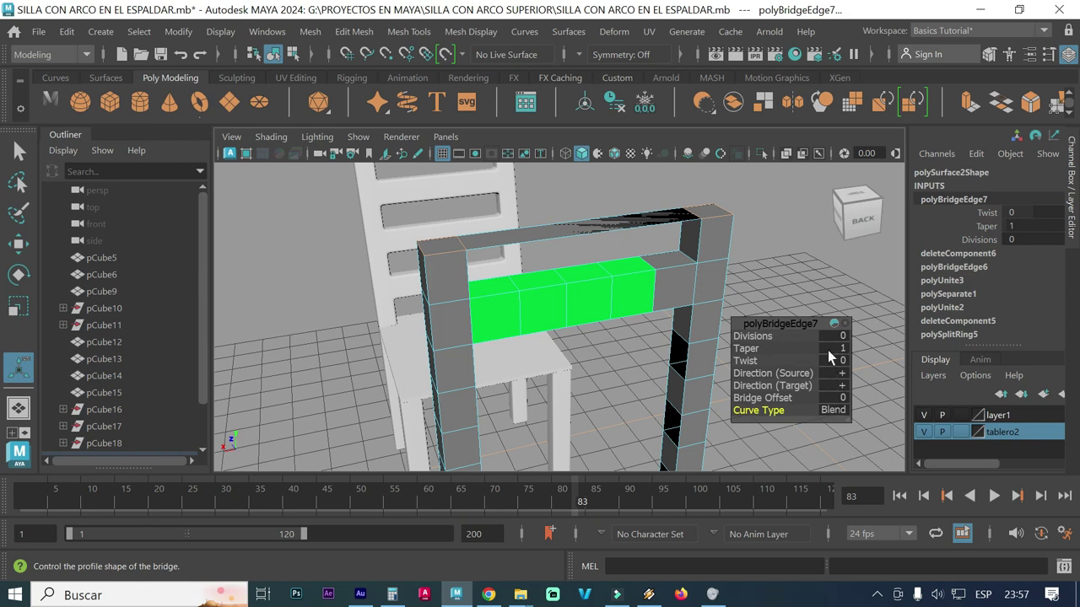
{"action": "left_click_drag", "start_coordinate": [824, 355], "coordinate": [745, 299], "text": "alt"}
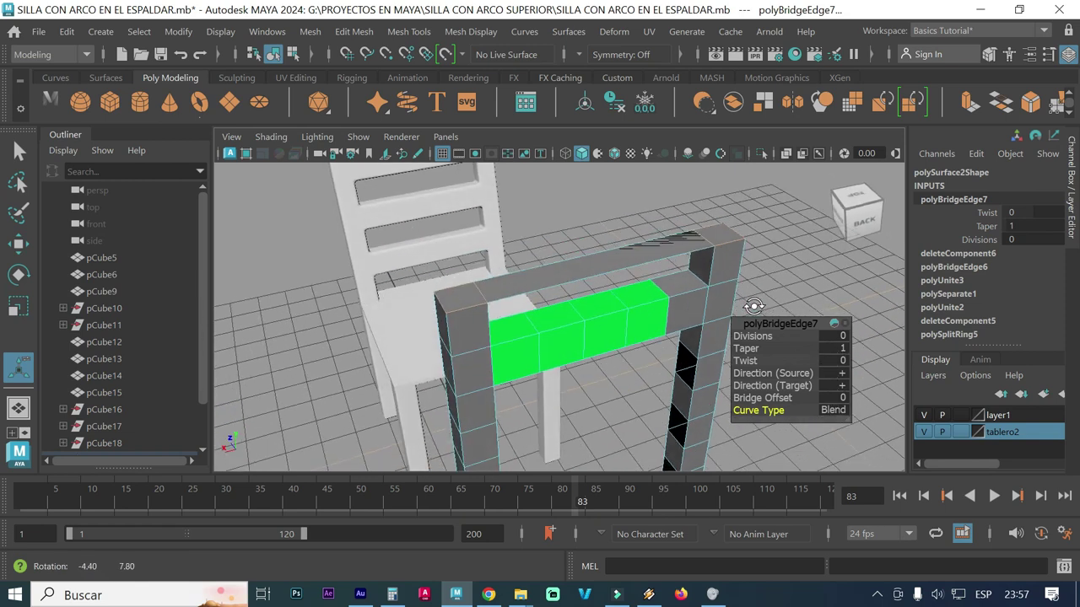
{"action": "left_click", "coordinate": [842, 337]}
{"action": "type", "text": "5"}
{"action": "key", "text": "Return"}
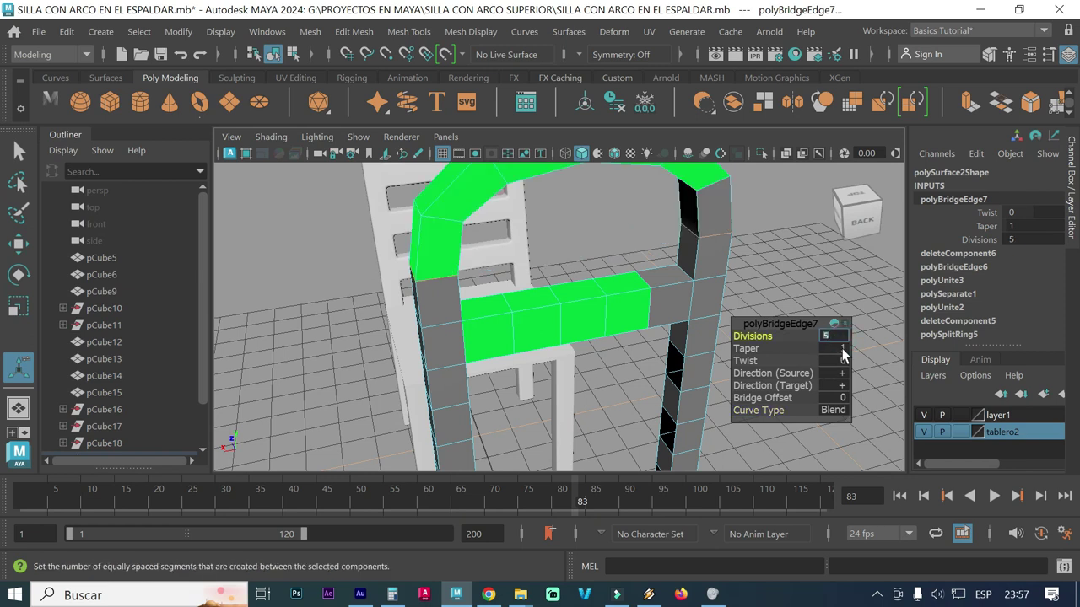
{"action": "left_click_drag", "start_coordinate": [767, 231], "coordinate": [678, 241], "text": "alt"}
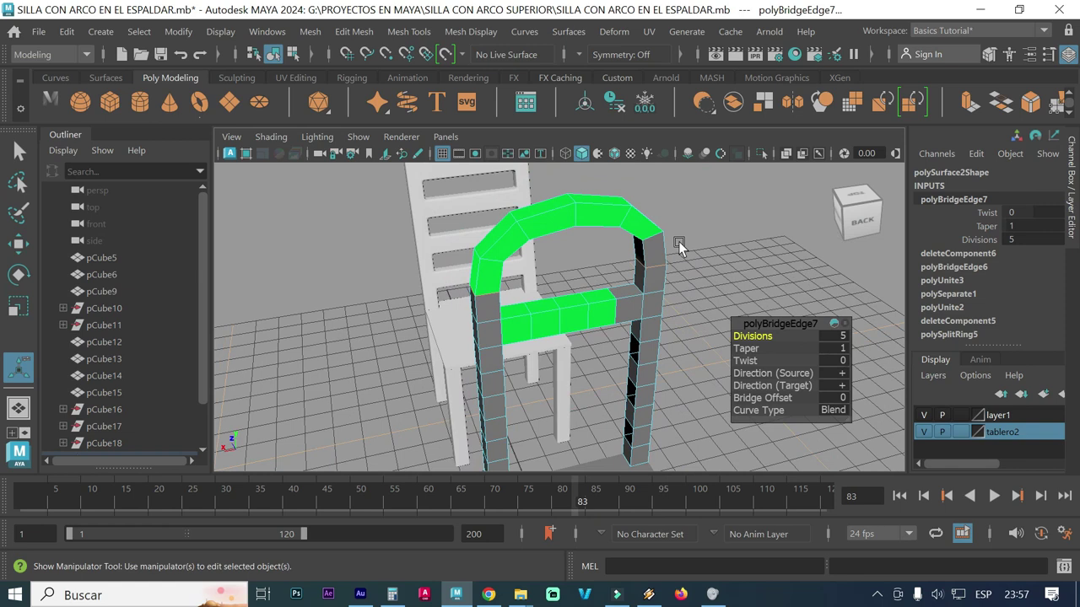
{"action": "mouse_move", "coordinate": [618, 308]}
{"action": "left_mouse_down", "text": "alt"}
{"action": "mouse_move", "coordinate": [602, 295]}
{"action": "mouse_move", "coordinate": [624, 337]}
{"action": "mouse_move", "coordinate": [551, 352]}
{"action": "left_mouse_up", "text": "alt"}
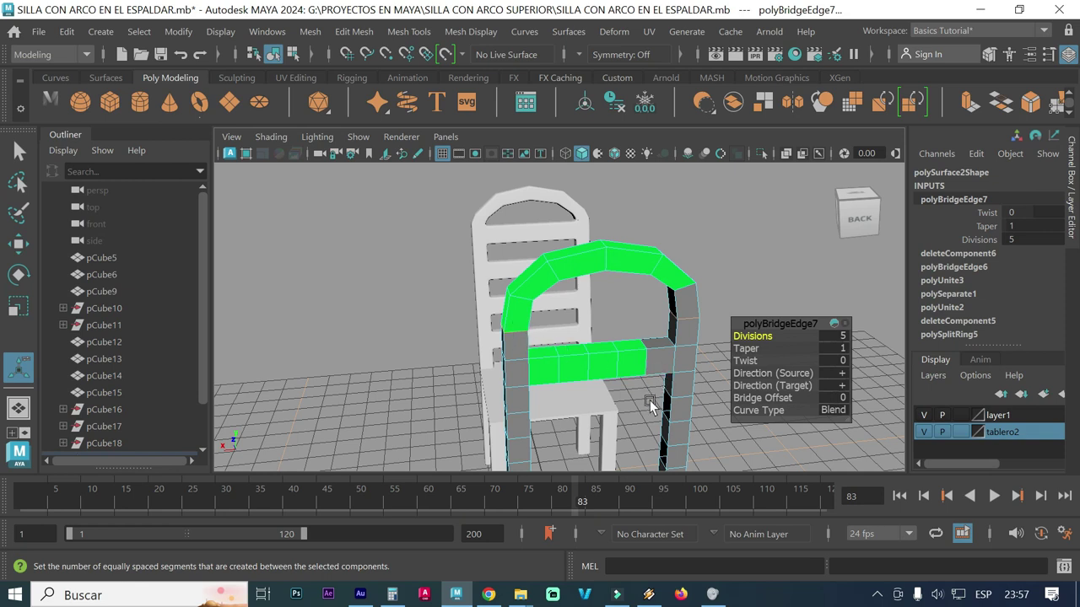
{"action": "mouse_move", "coordinate": [651, 410]}
{"action": "left_mouse_down", "text": "alt"}
{"action": "mouse_move", "coordinate": [655, 366]}
{"action": "mouse_move", "coordinate": [646, 393]}
{"action": "left_mouse_up", "text": "alt"}
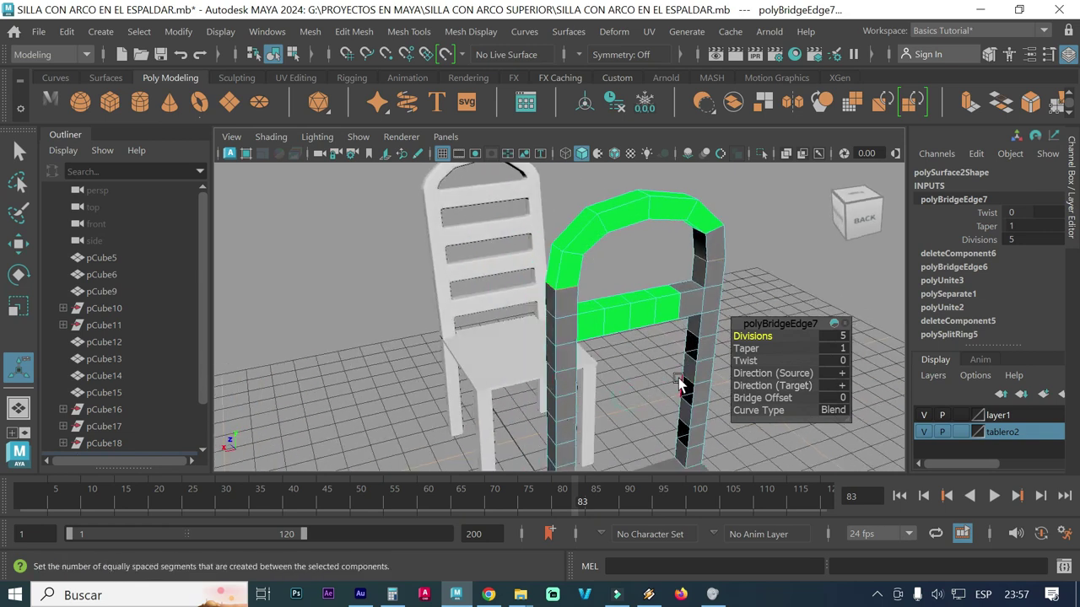
{"action": "right_click_drag", "start_coordinate": [682, 384], "coordinate": [749, 364], "text": "alt"}
{"action": "left_click_drag", "start_coordinate": [656, 340], "coordinate": [558, 330], "text": "alt"}
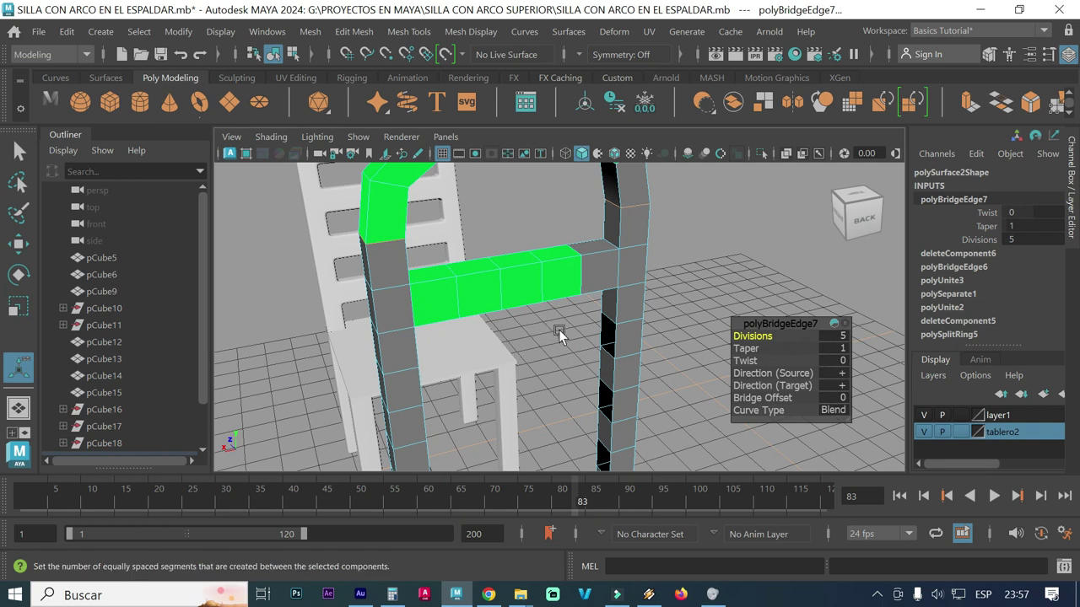
Dismiss the polyBridgeEdge7 editor with the Select Tool and zoom in and out on the crossbar.
{"action": "left_click", "coordinate": [20, 153]}
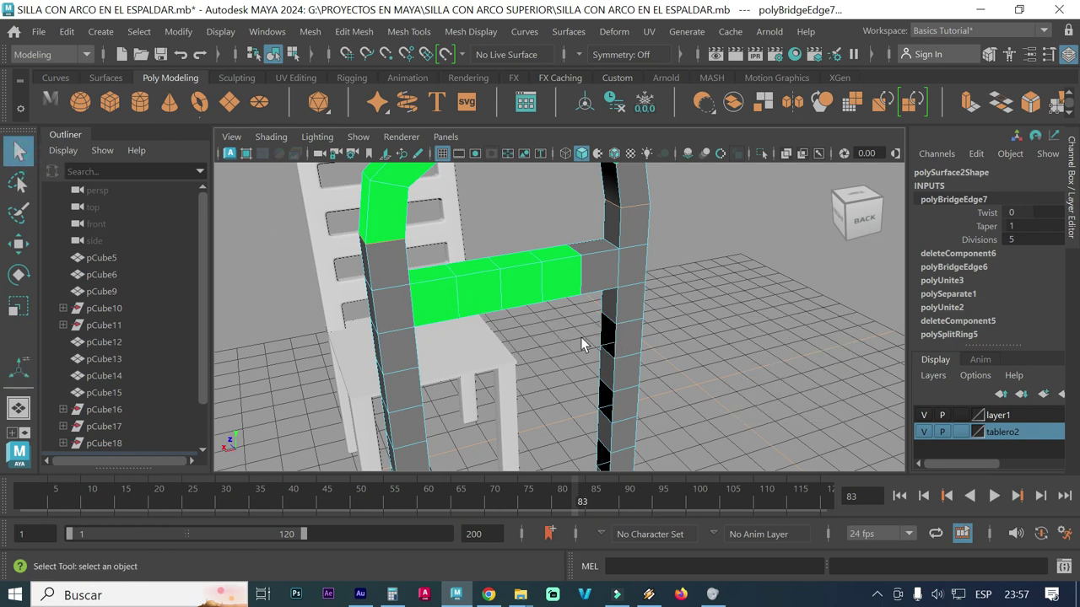
{"action": "scroll", "coordinate": [604, 342], "scroll_direction": "up", "scroll_amount": 2}
{"action": "scroll", "coordinate": [611, 337], "scroll_direction": "up", "scroll_amount": 1}
{"action": "scroll", "coordinate": [755, 331], "scroll_direction": "up", "scroll_amount": 3}
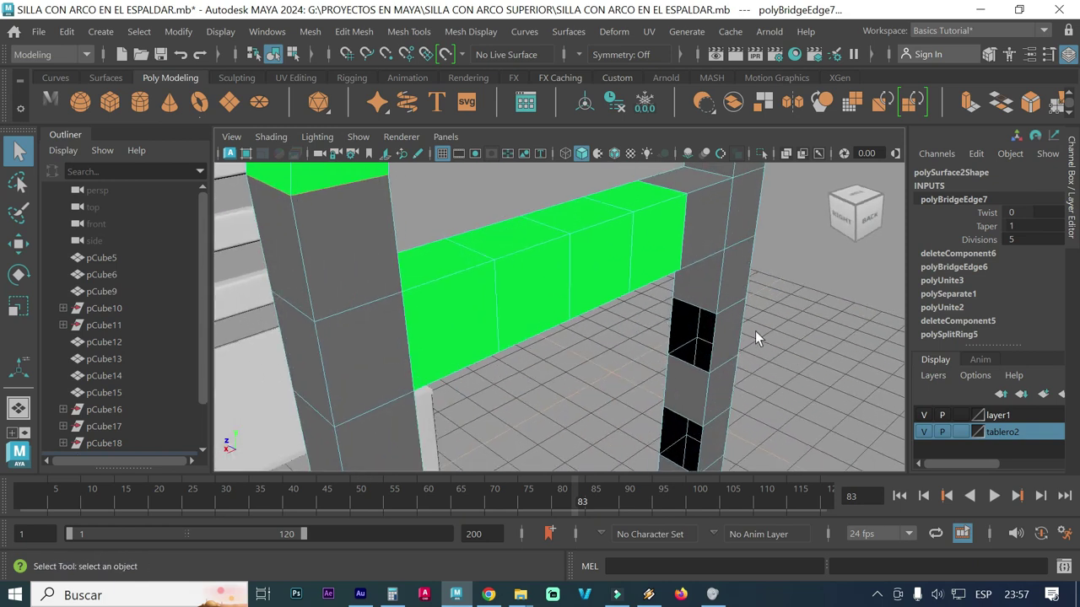
{"action": "scroll", "coordinate": [746, 335], "scroll_direction": "up", "scroll_amount": 2}
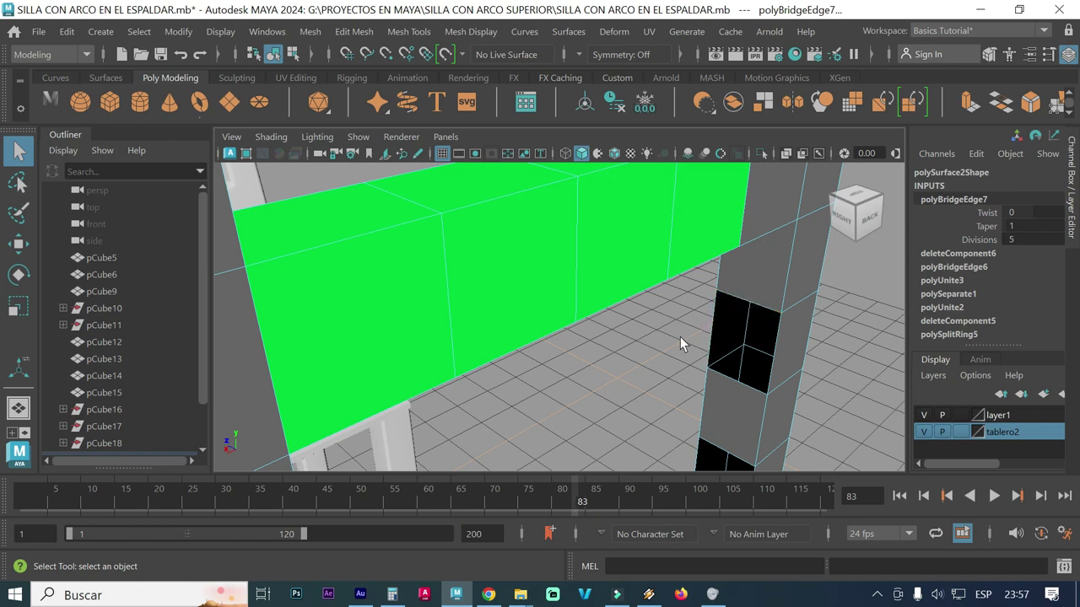
{"action": "scroll", "coordinate": [680, 336], "scroll_direction": "down", "scroll_amount": 5}
{"action": "scroll", "coordinate": [651, 344], "scroll_direction": "down", "scroll_amount": 1}
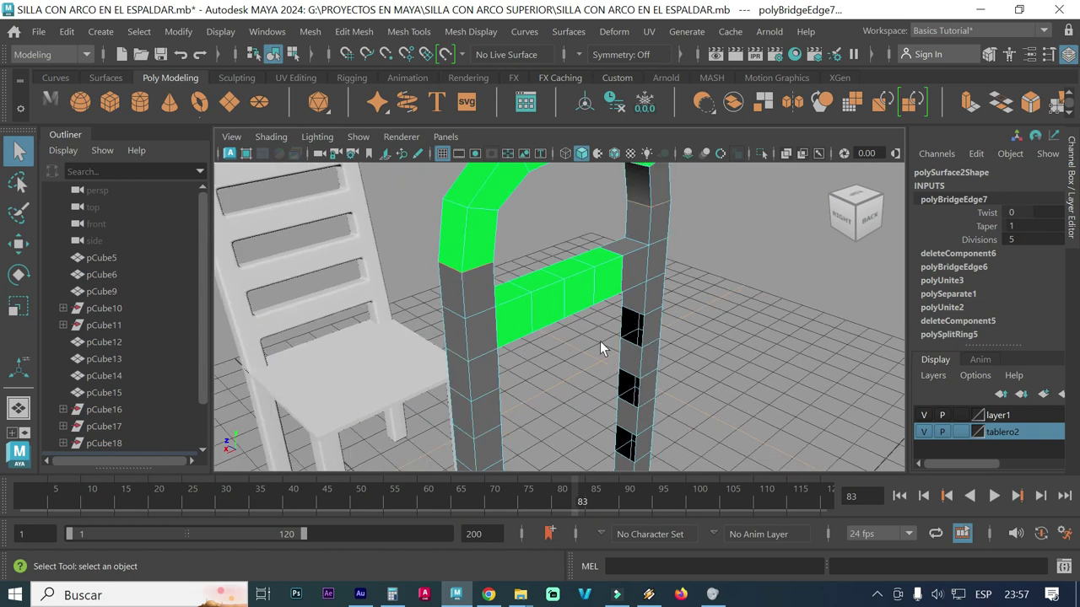